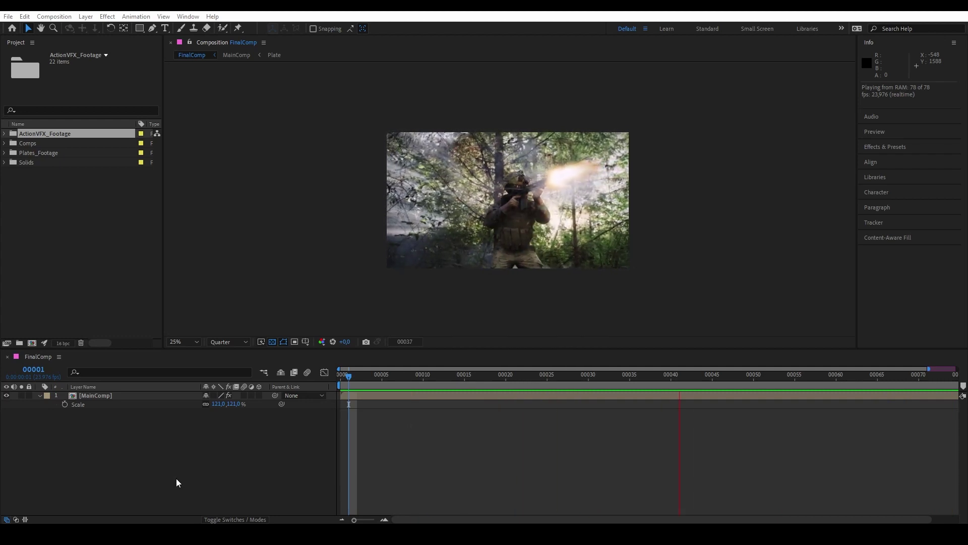
- Select the [MainComp] layer, preview a muzzle-flash clip, and toggle the maximized project list
click(140, 396)
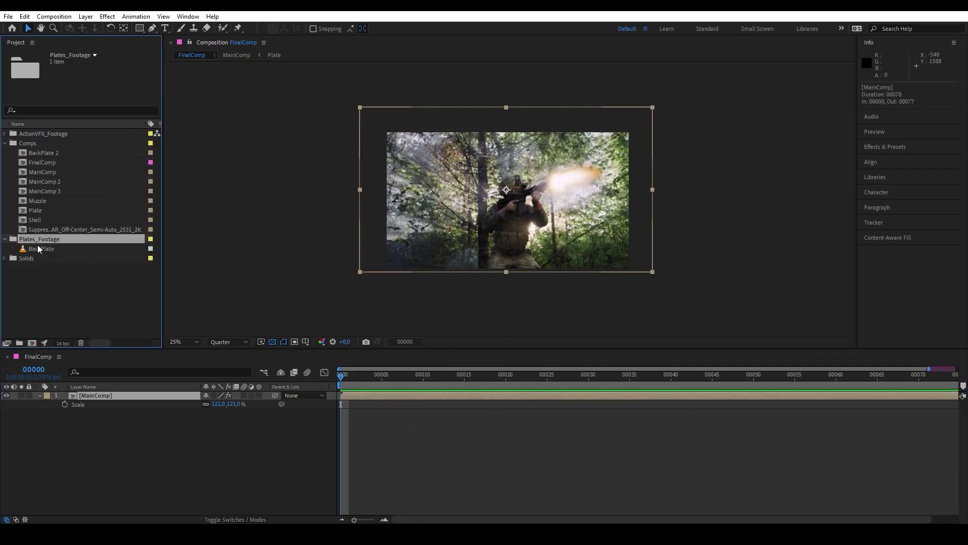
double_click(55, 239)
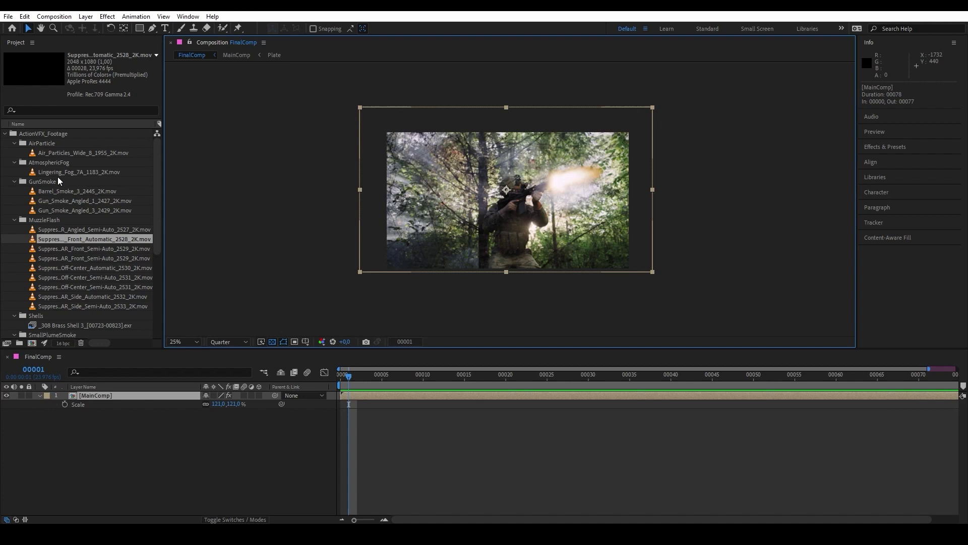
key(grave)
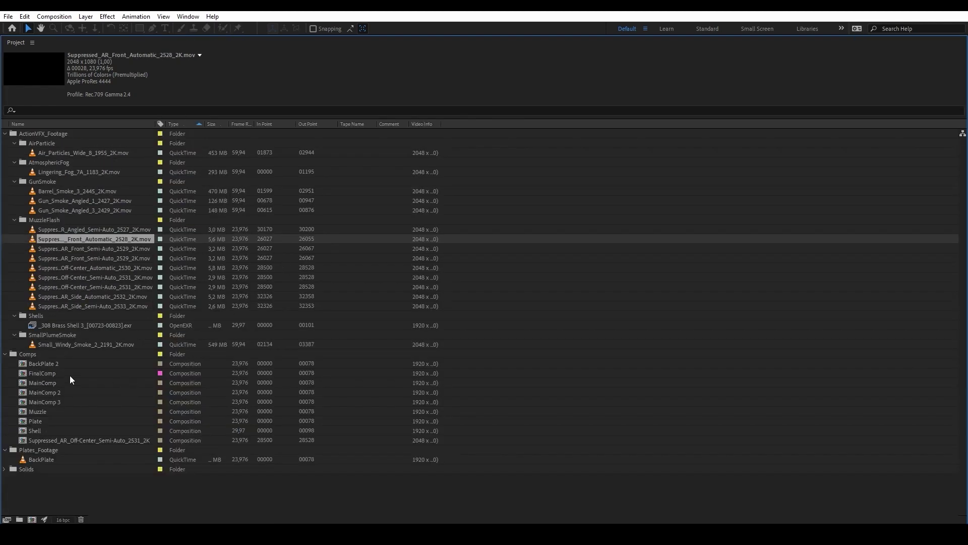
key(grave)
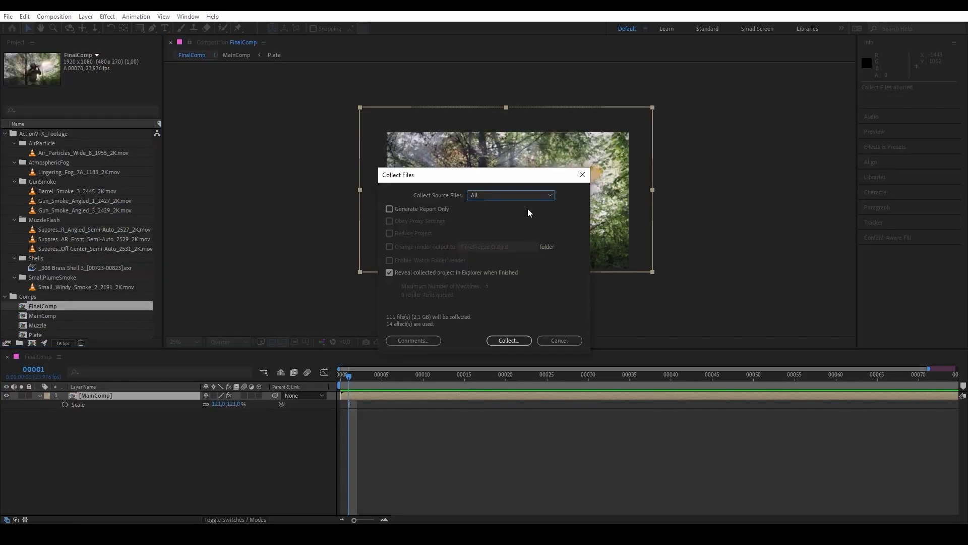
- Add the comment 'Please Add Color Grading. Th' and save the collection to the chosen folder
click(427, 338)
text(Please Add Color Grading. Th)
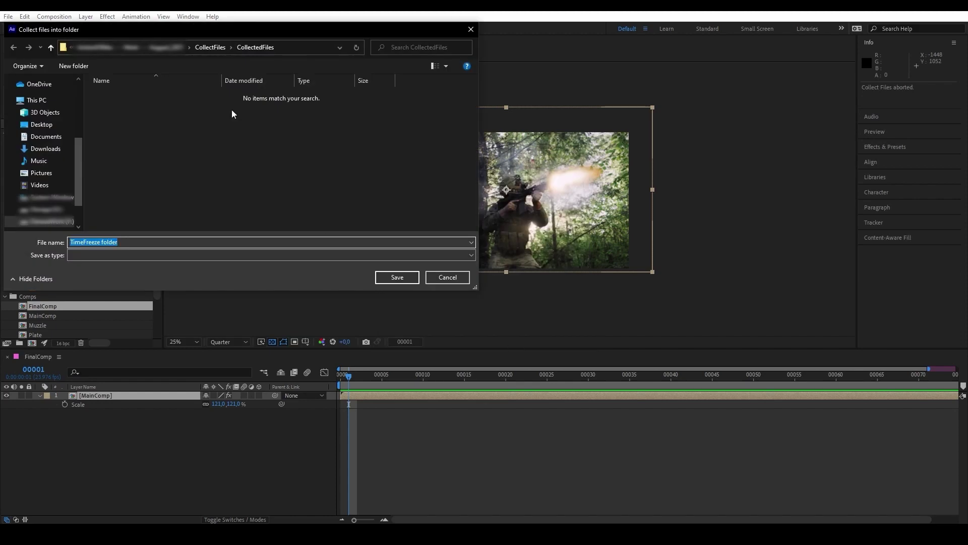
click(407, 279)
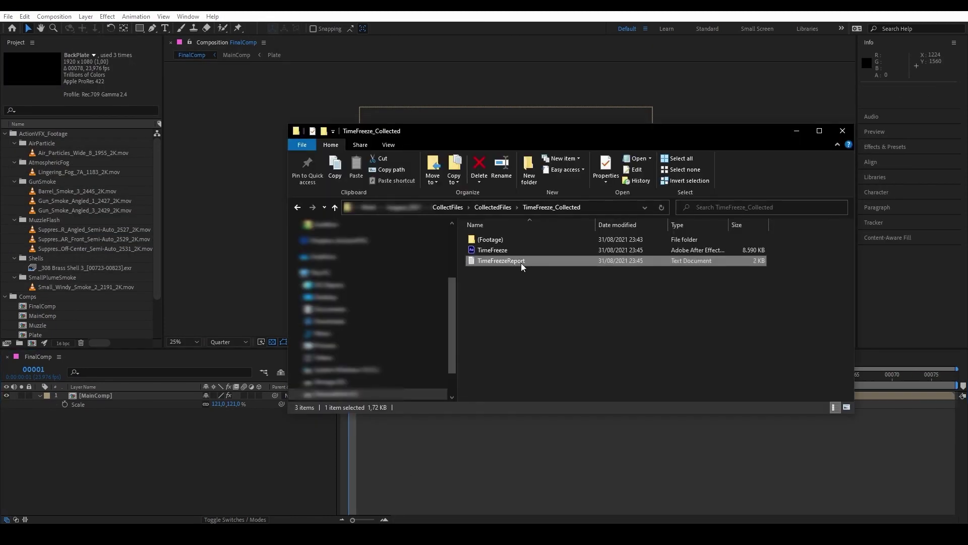
- Read the collection report in Notepad, then open a footage subfolder of the collection
double_click(521, 262)
scroll(458, 270, down, 10)
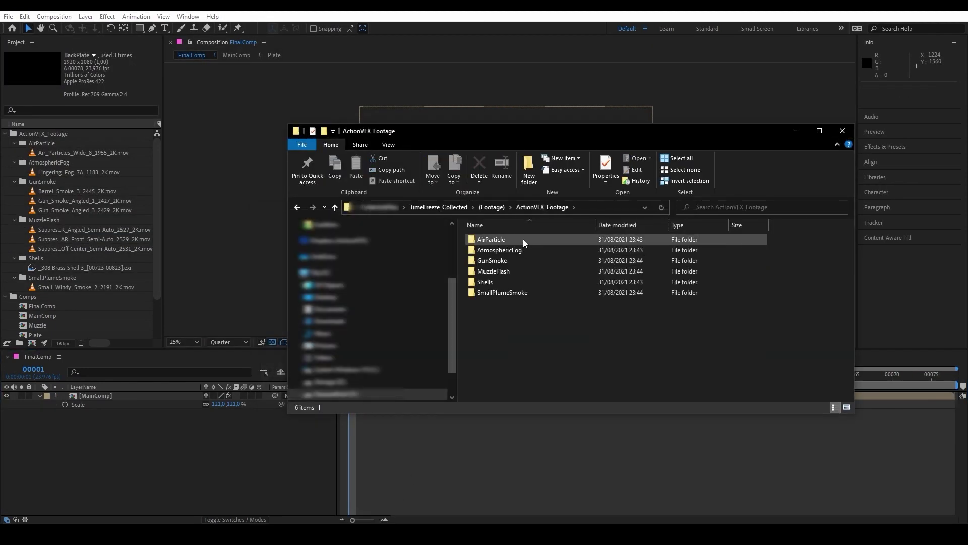
double_click(522, 239)
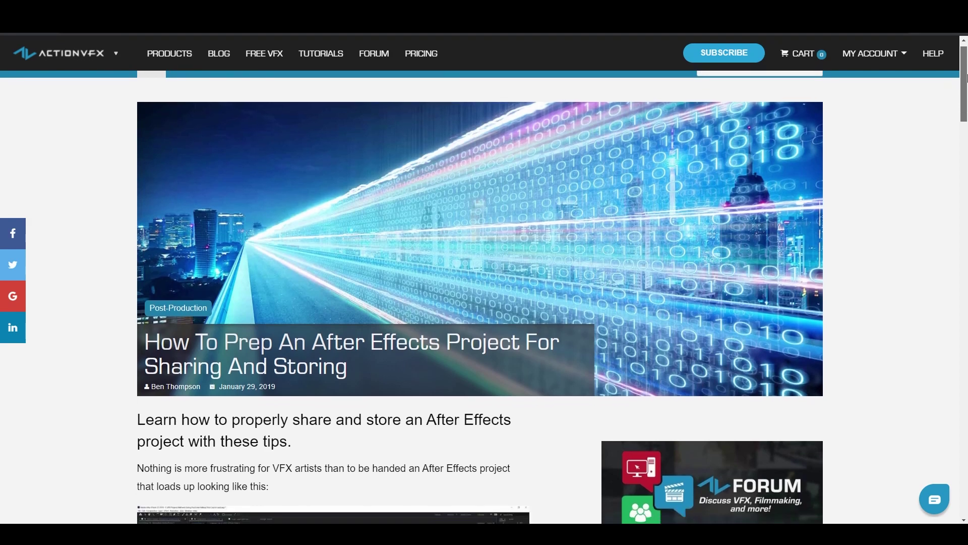
drag(966, 75, 965, 186)
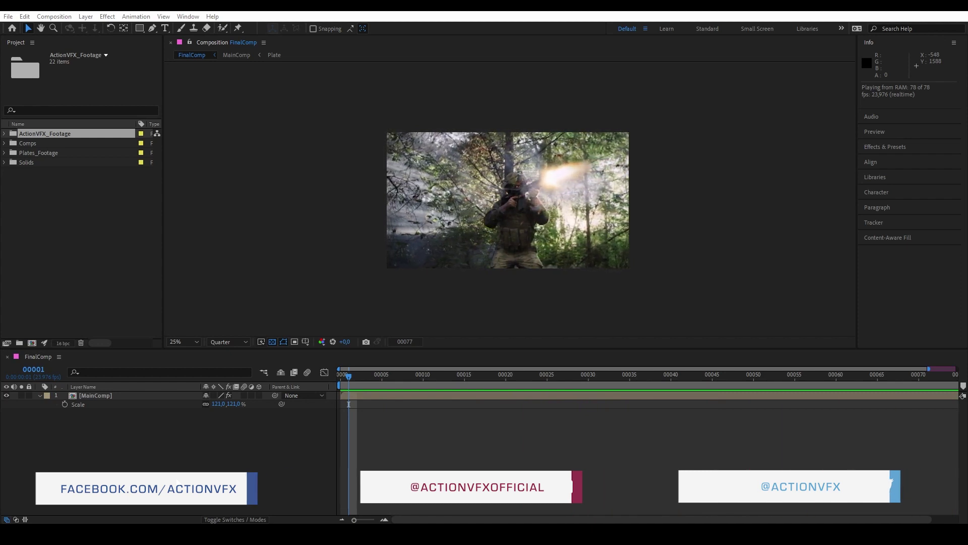
click(605, 379)
drag(605, 378, 342, 378)
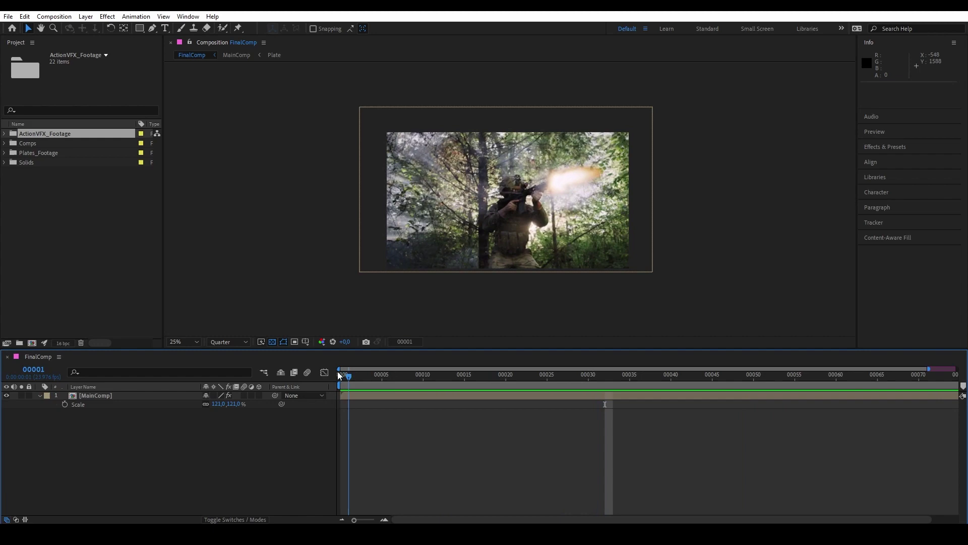
double_click(111, 396)
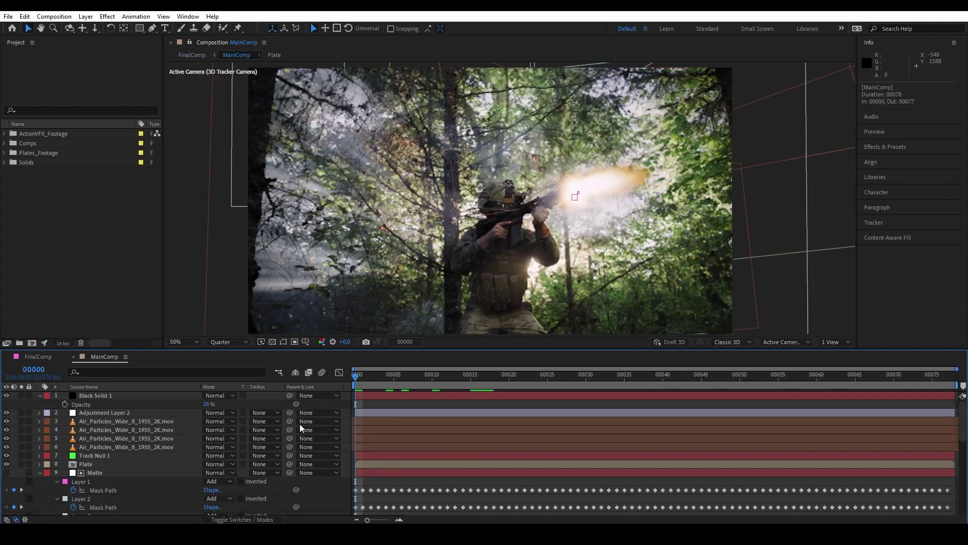
key(space)
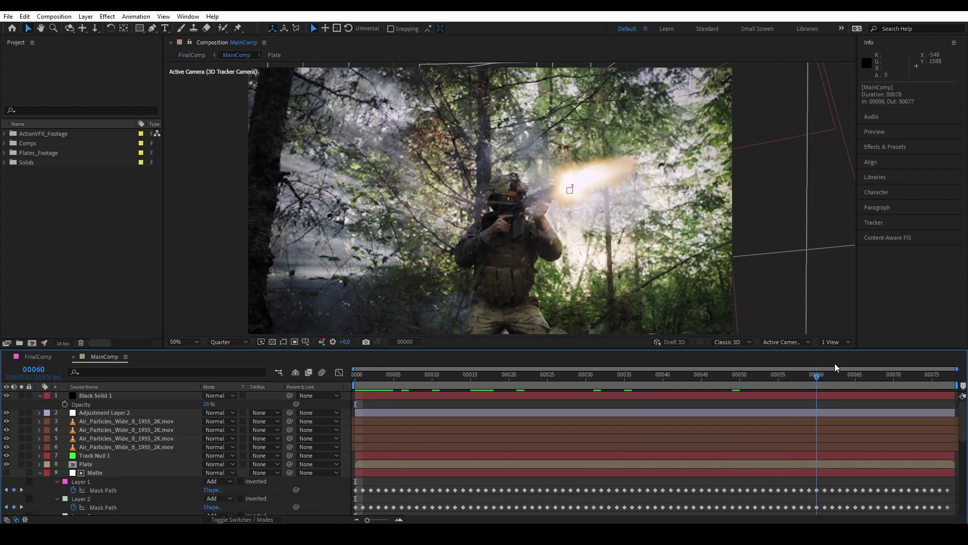
key(space)
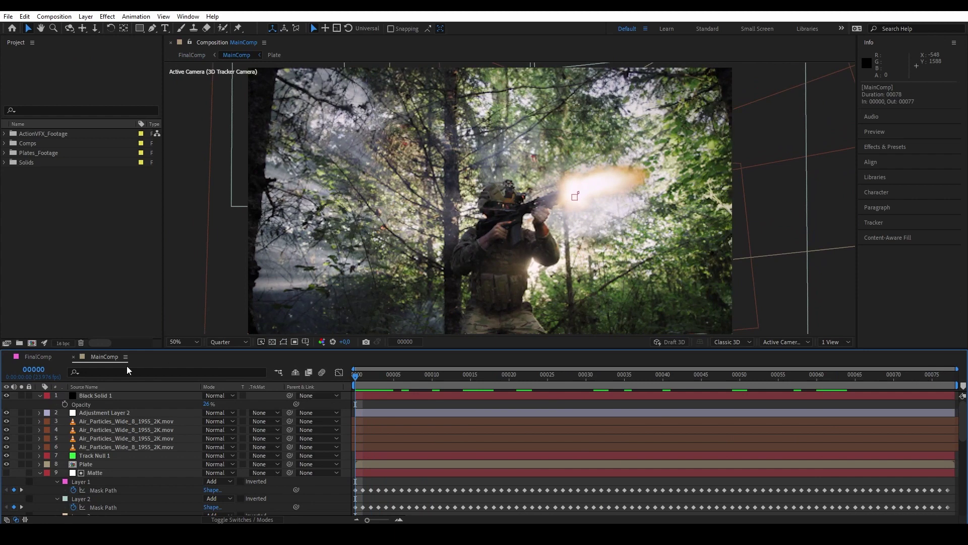
click(73, 356)
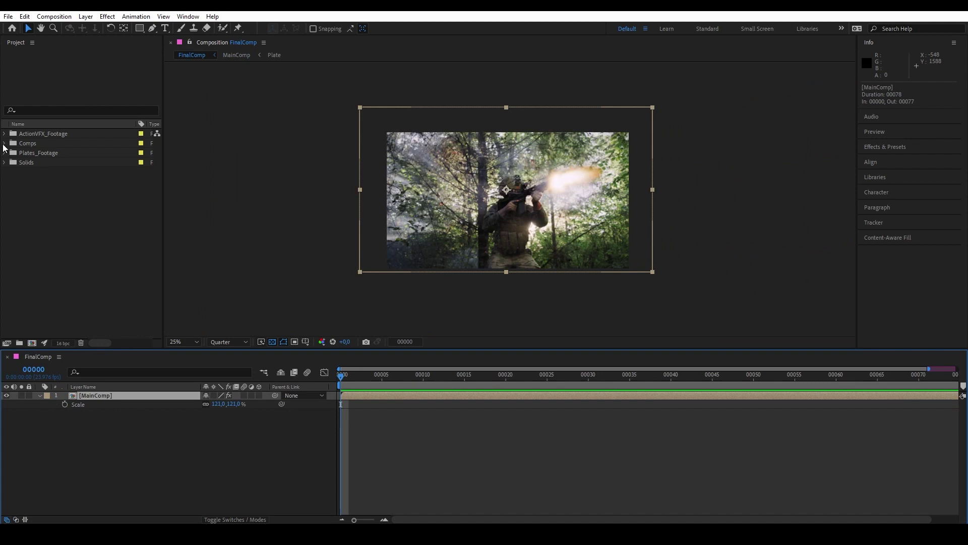
- Expand the Comps folder and inspect each comp, including Shell
double_click(29, 144)
click(43, 160)
click(46, 179)
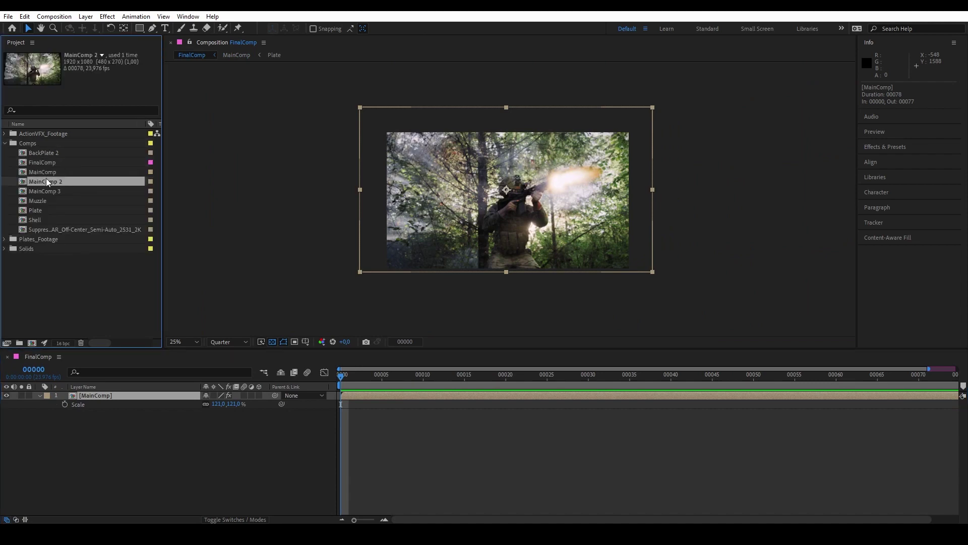
click(53, 200)
click(48, 219)
key(Down)
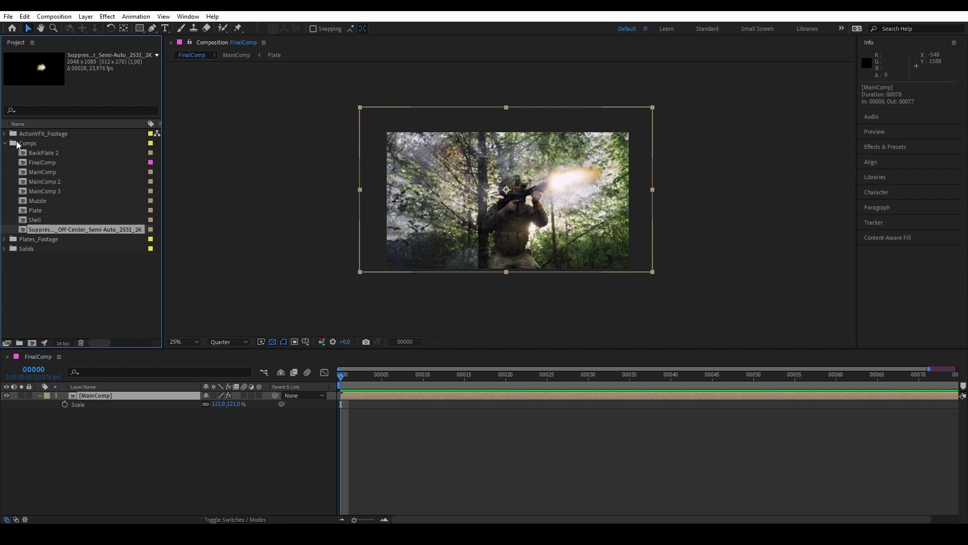
click(24, 144)
- Expand the Plates_Footage folder and select the BackPlate footage
click(5, 239)
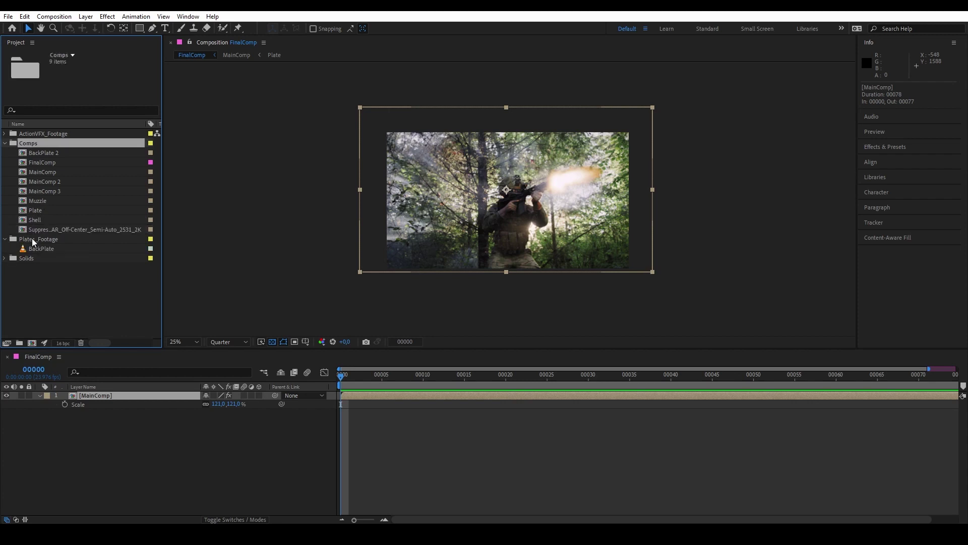
click(32, 238)
click(38, 245)
key(Page_Down)
- Expand ActionVFX_Footage, preview Air_Particles, a muzzle flash and the .308 Brass Shell, then reopen FinalComp
click(23, 134)
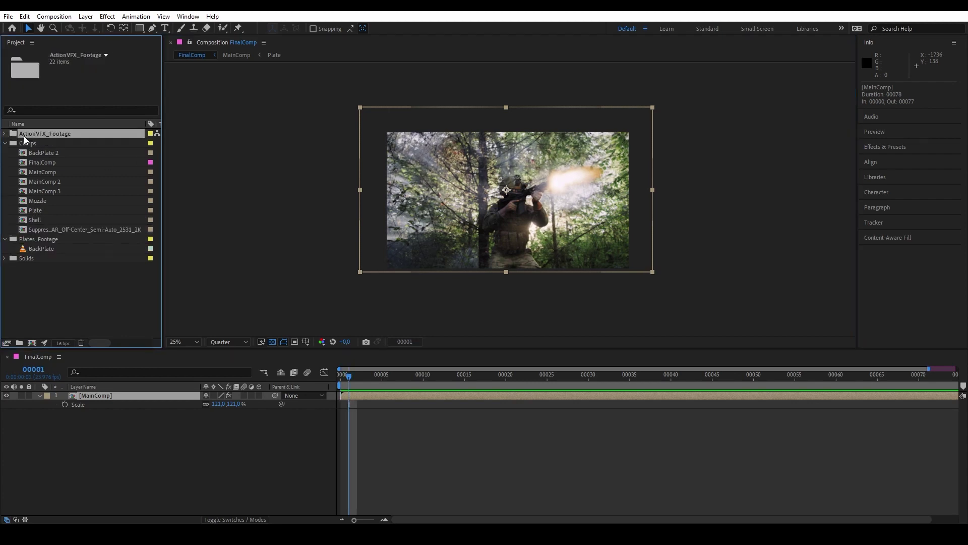
double_click(21, 134)
double_click(76, 153)
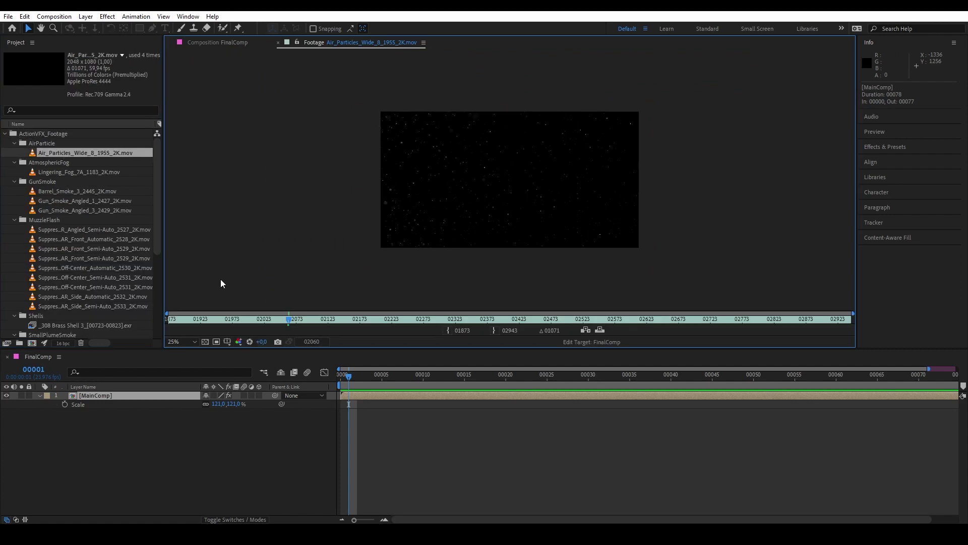
double_click(71, 231)
double_click(65, 324)
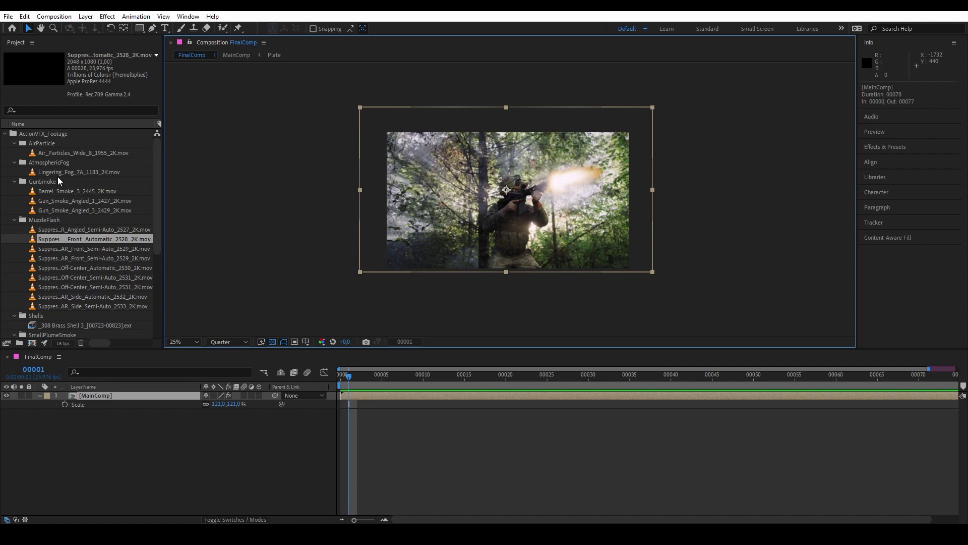
scroll(58, 177, down, 3)
scroll(57, 177, up, 3)
key(grave)
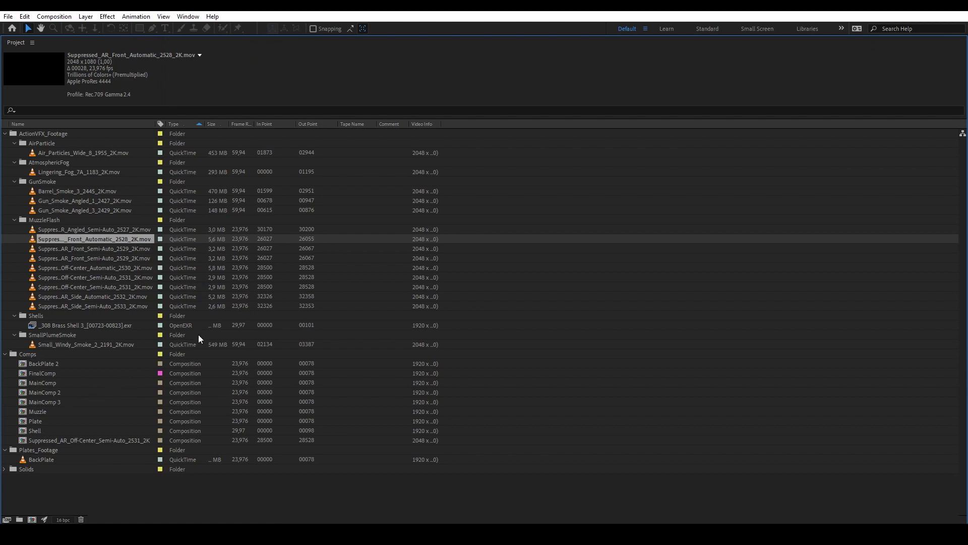
double_click(70, 375)
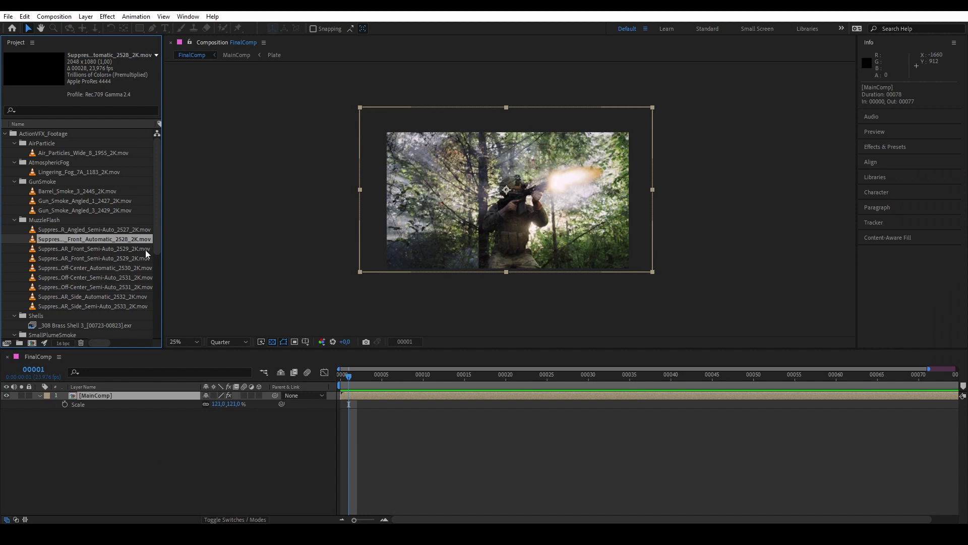
- Select FinalComp as the comp to keep and bring up the Dependencies submenu showing Reduce Project
scroll(126, 255, down, 3)
scroll(108, 258, down, 2)
click(56, 287)
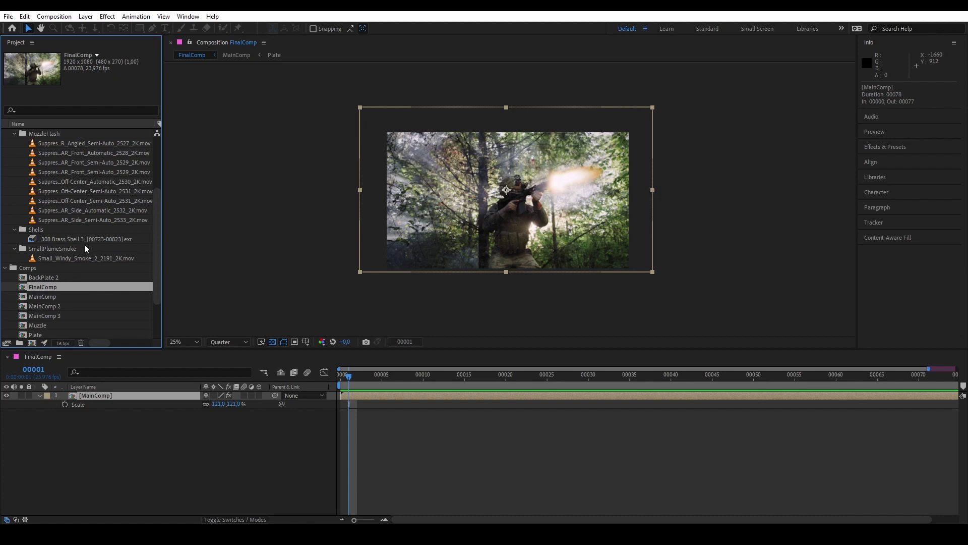
click(8, 16)
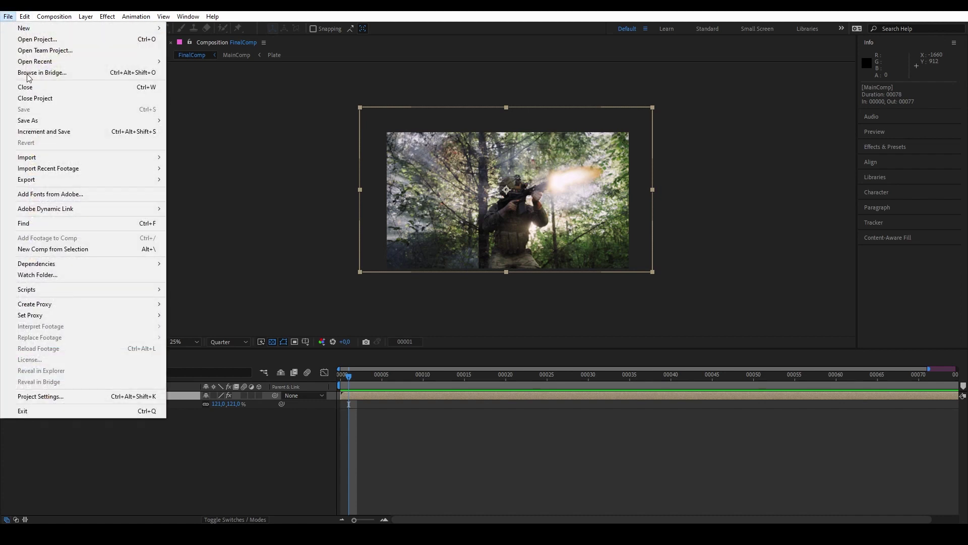
mouse_move(141, 262)
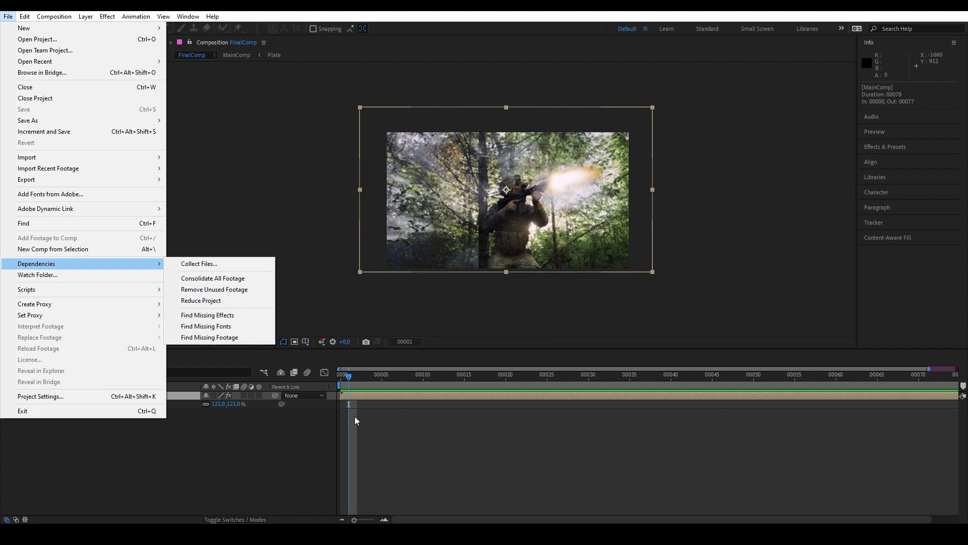
- Reduce the project to only what FinalComp uses and dismiss the items-deleted notice
click(222, 301)
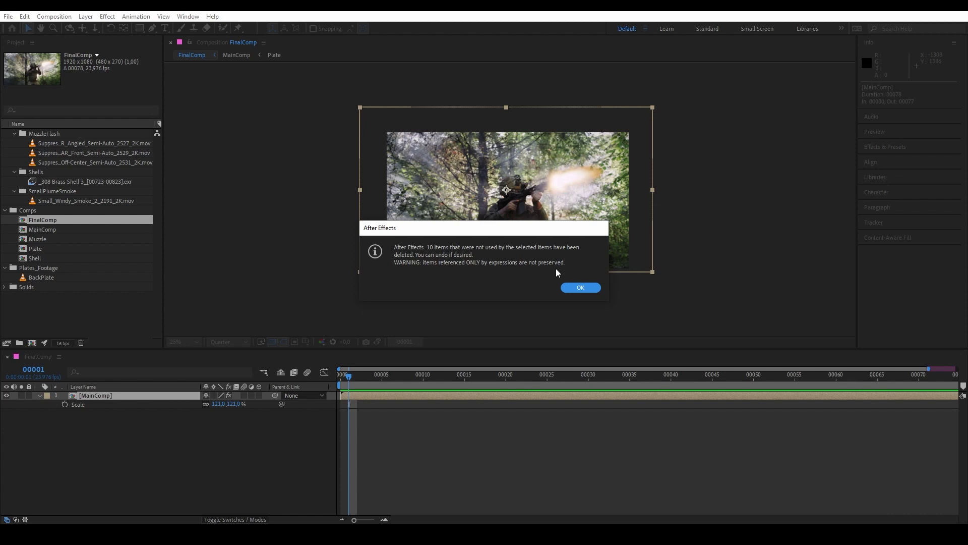
click(579, 288)
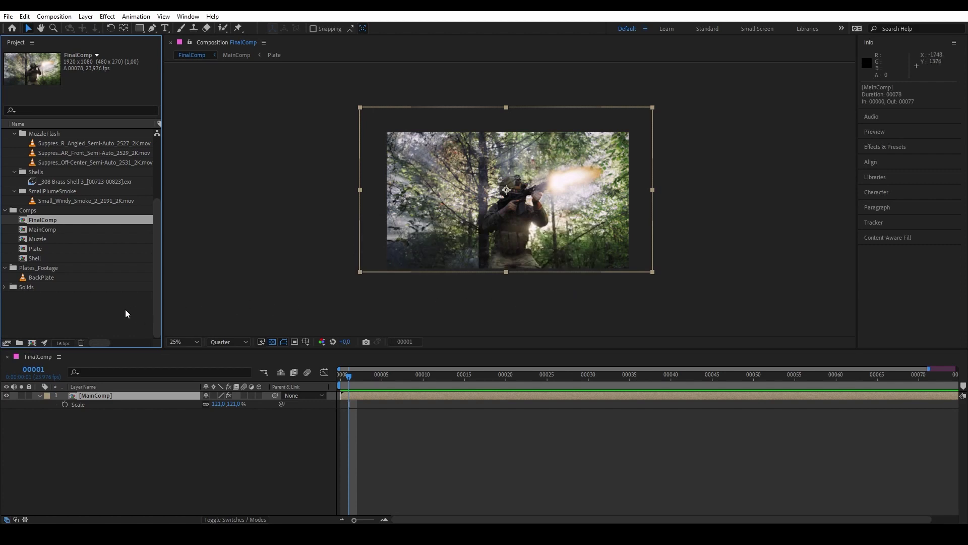
scroll(117, 319, up, 3)
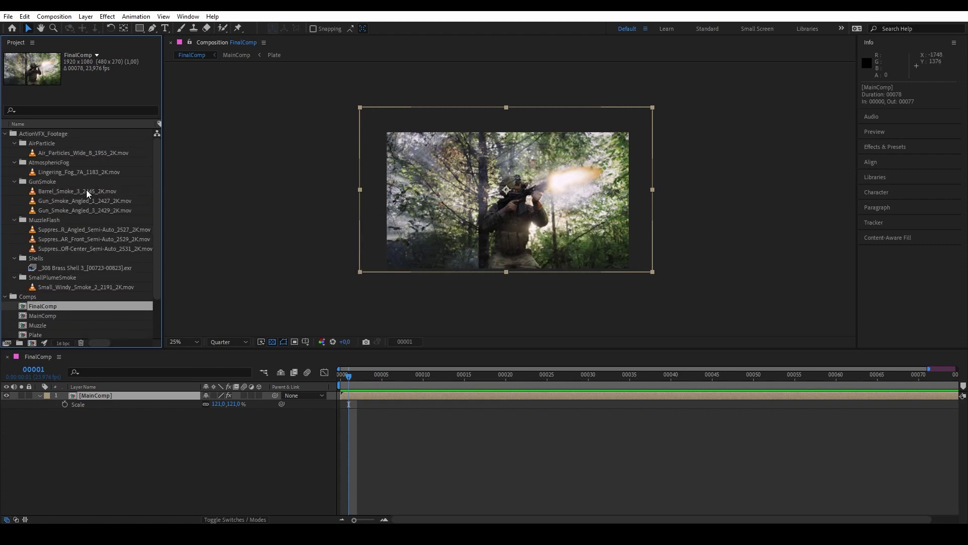
- Maximize the Project panel to review the remaining items, restore it, and select FinalComp
key(grave)
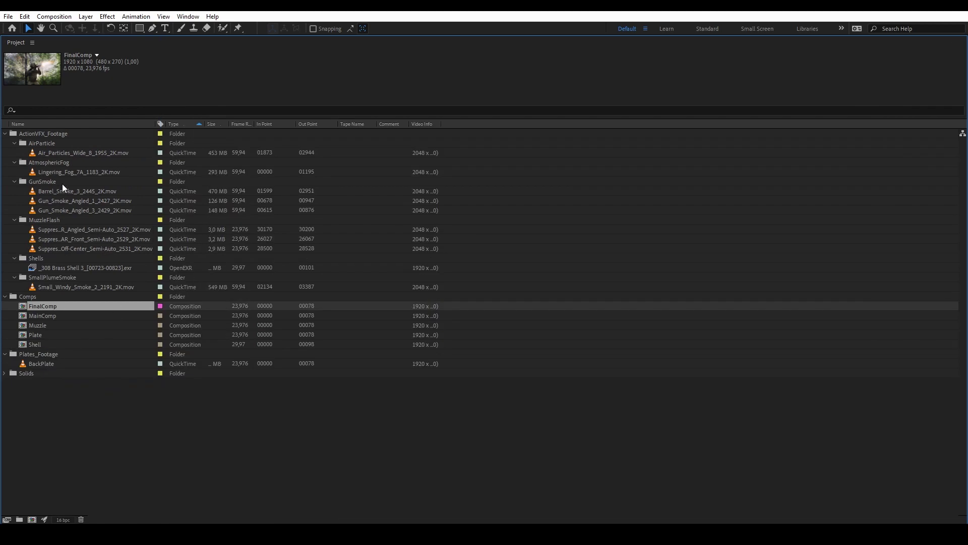
key(grave)
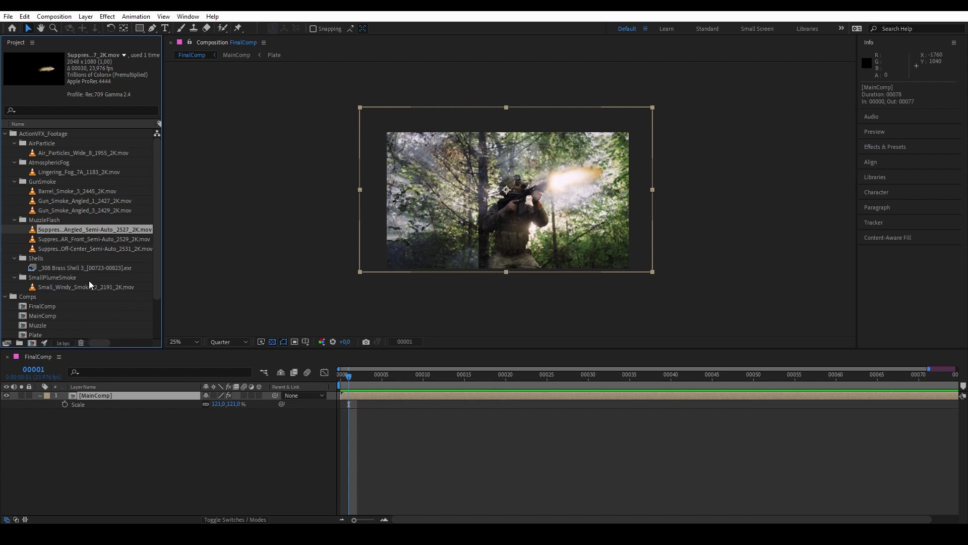
click(54, 309)
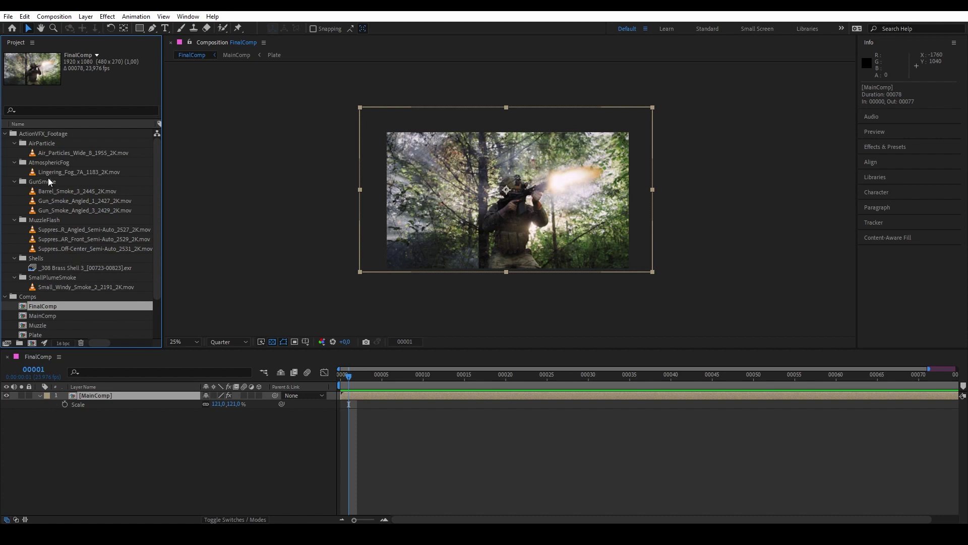
- Launch Collect Files, saving the project first, and open the Collect Source Files dropdown
click(8, 16)
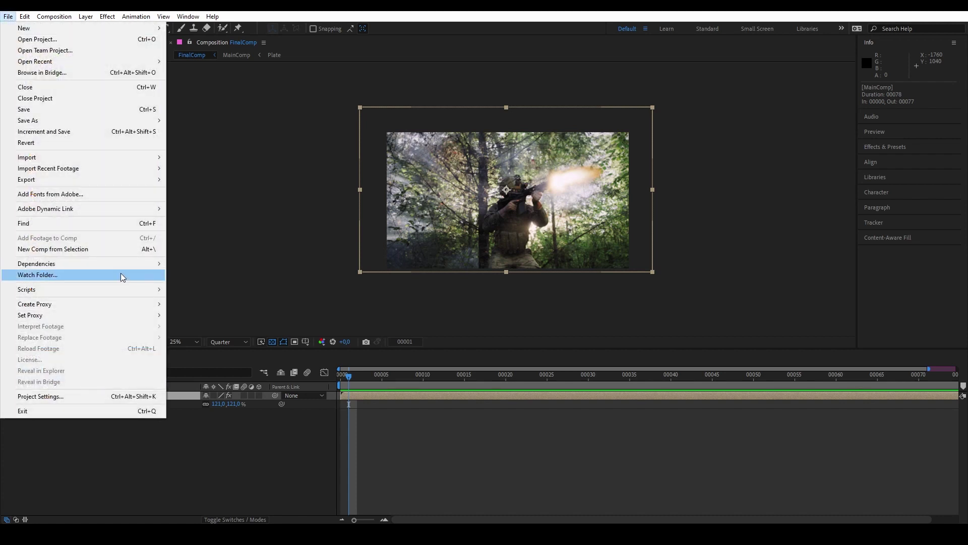
mouse_move(119, 267)
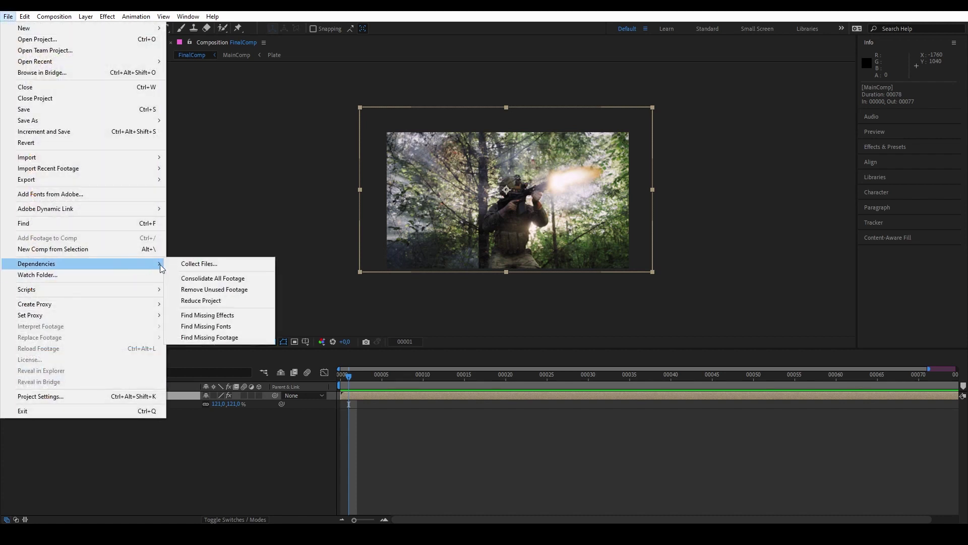
click(228, 268)
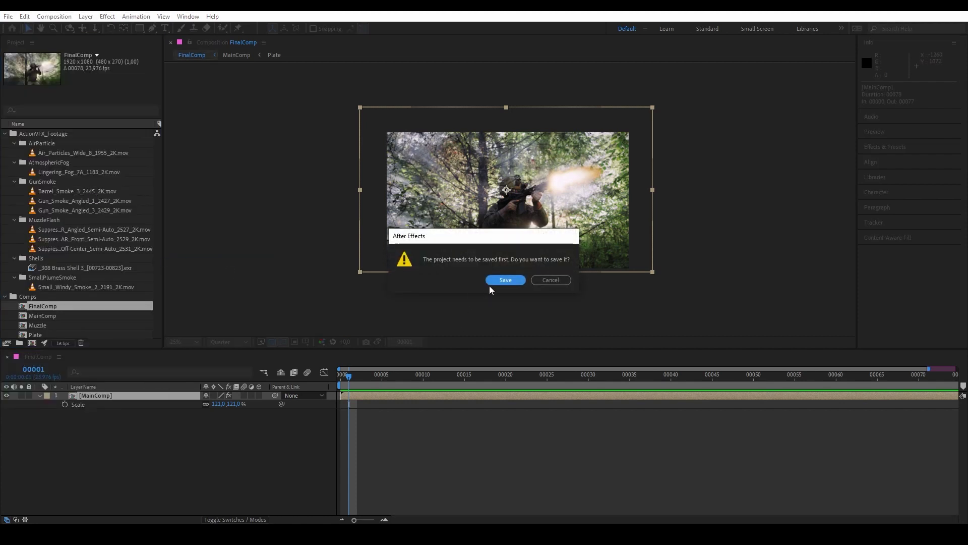
click(501, 280)
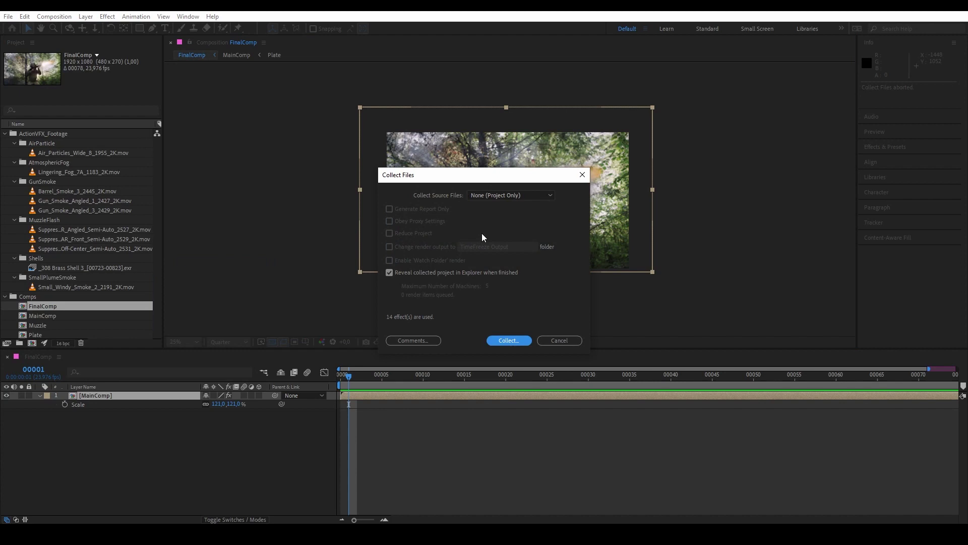
click(521, 197)
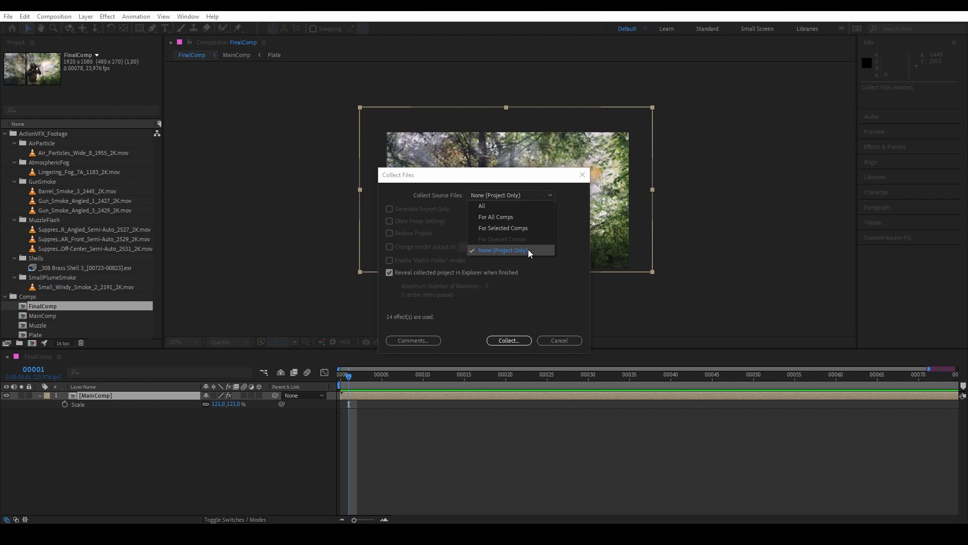
- Set Collect Source Files to All and add the comment 'Please Add Color Grading. Thank you'
click(527, 208)
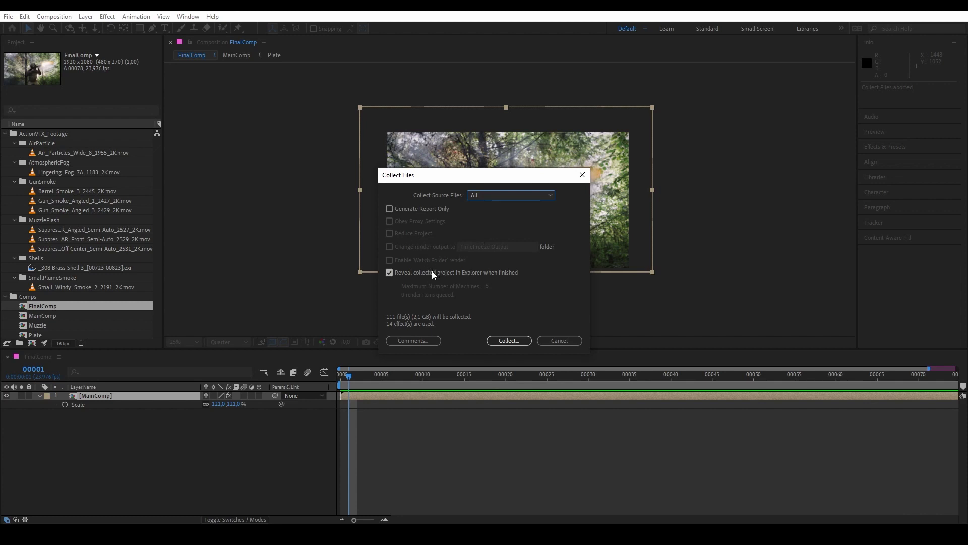
click(427, 341)
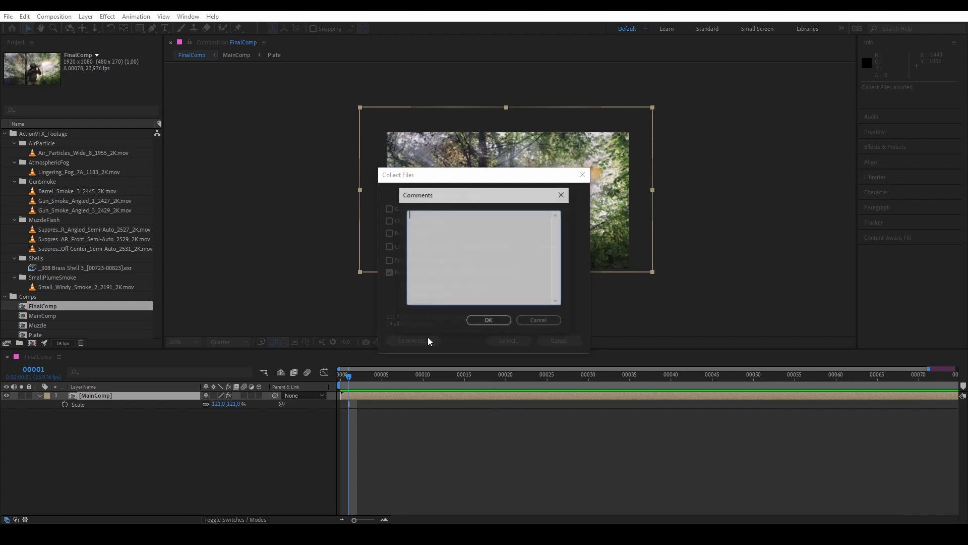
text(Please A)
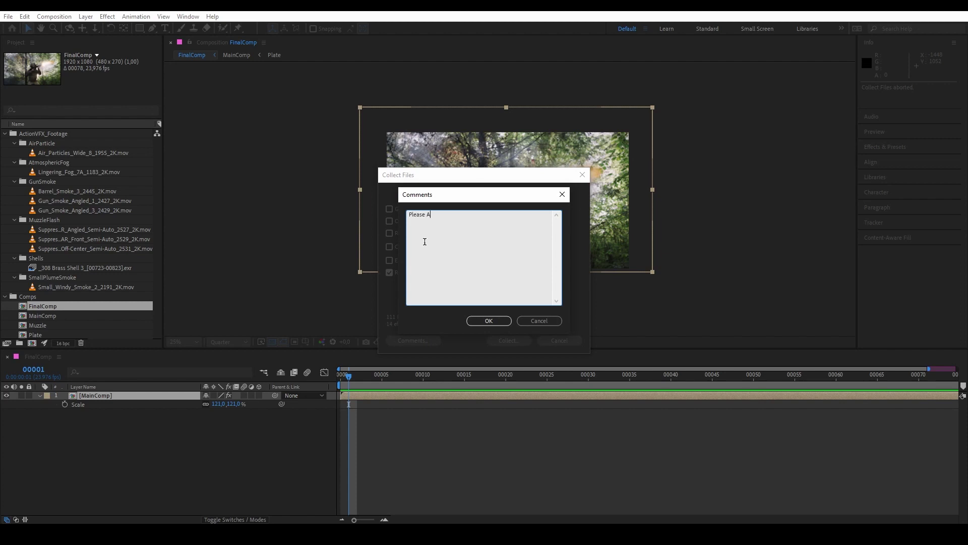
text(dd Color Grading. Thank you!)
click(487, 322)
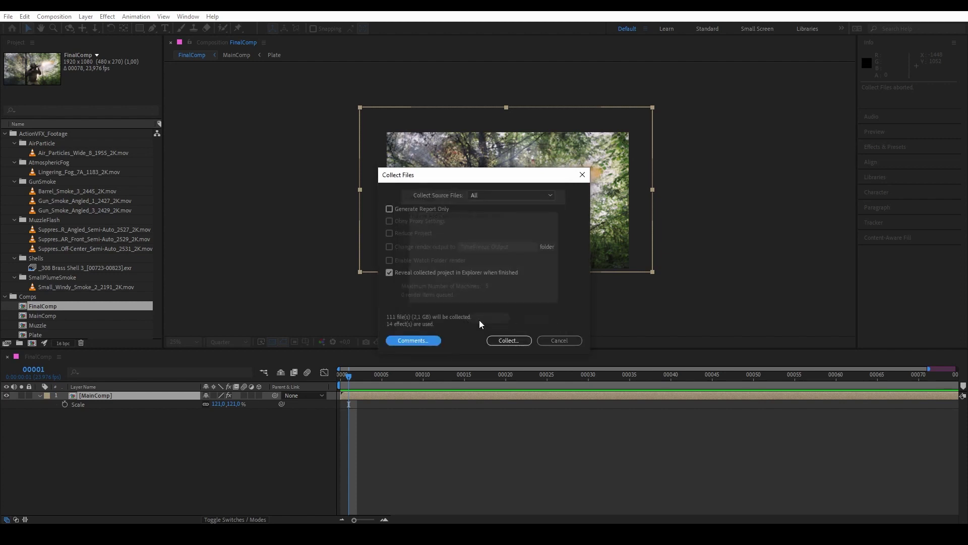
- Collect the files into a new folder named TimeFreeze_Collected
click(509, 340)
text(TimeFreeze_Collected)
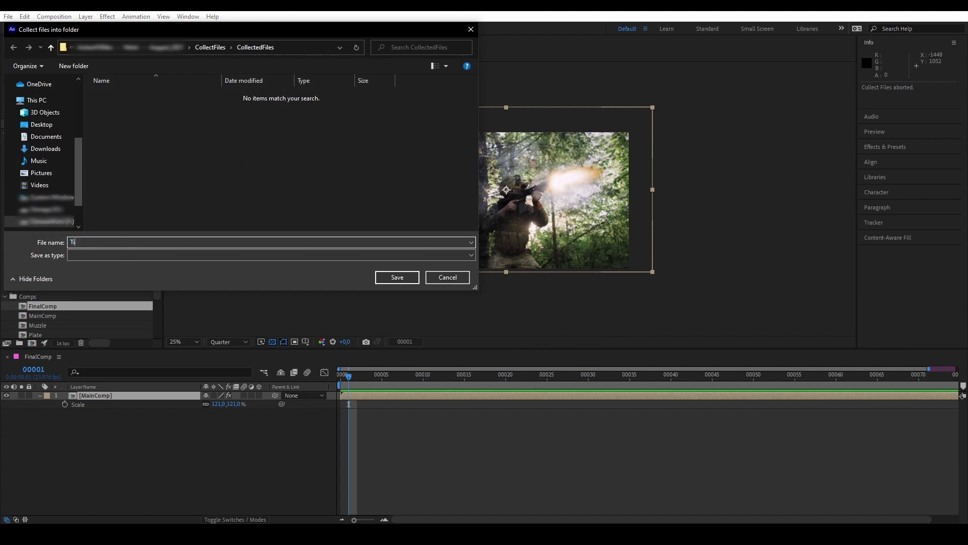
click(407, 279)
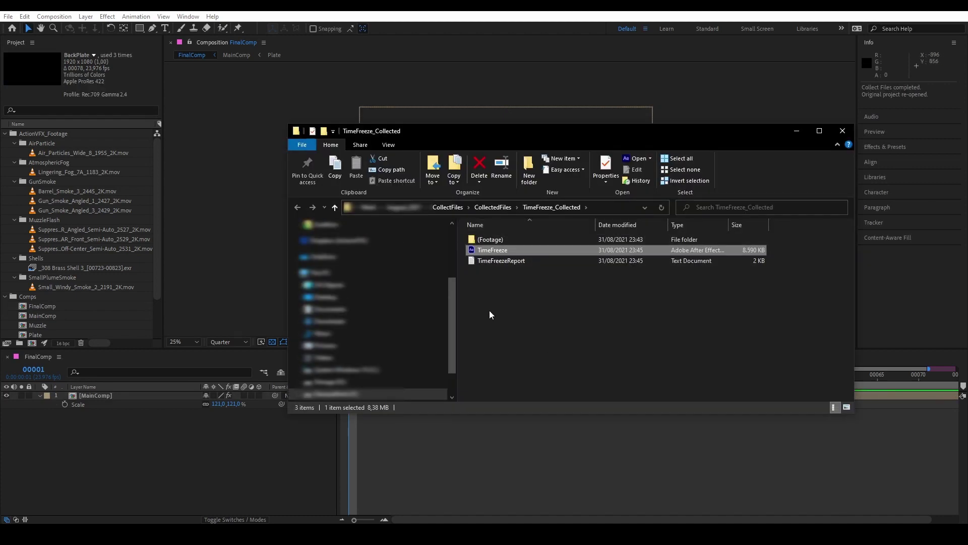
- Open the collected TimeFreeze.aep in After Effects, then return to Explorer and select TimeFreezeReport
click(520, 249)
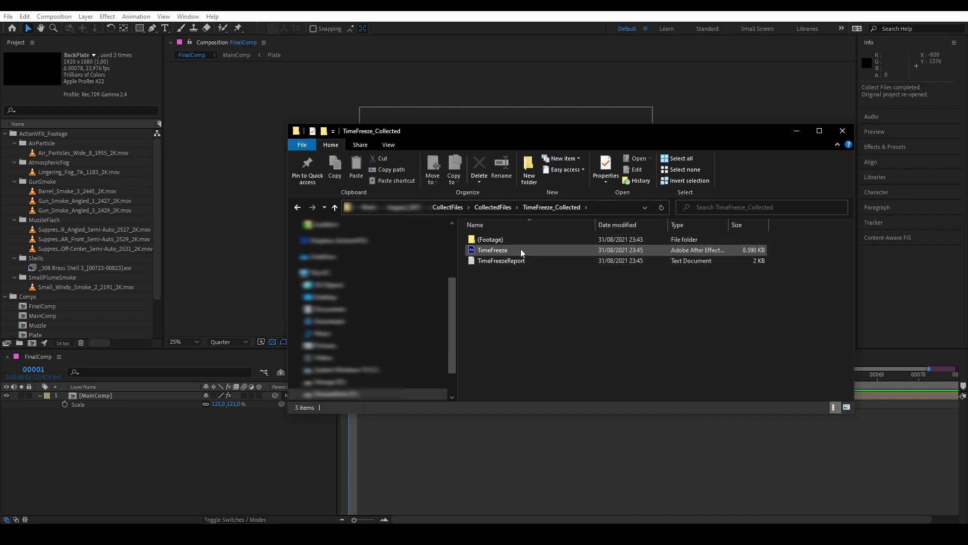
double_click(521, 249)
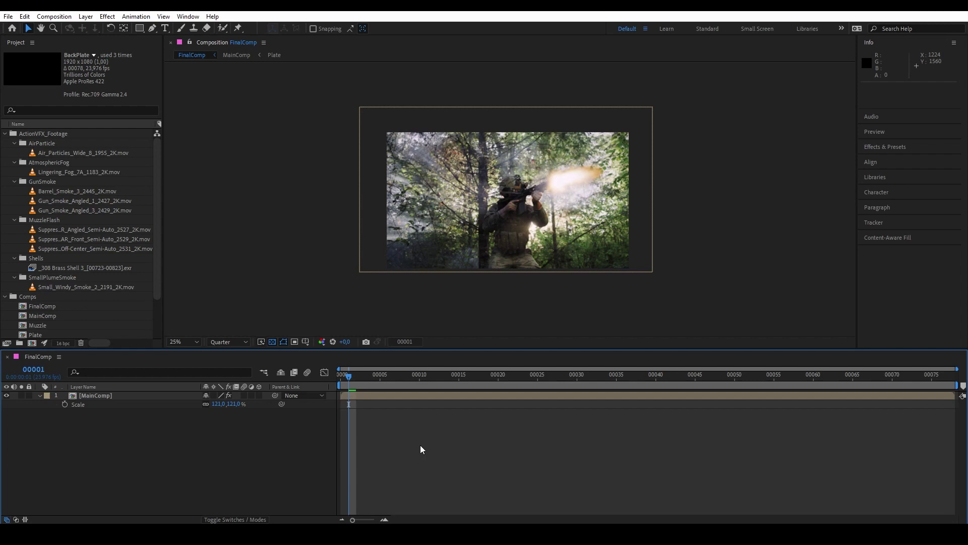
key(alt+Tab)
click(521, 262)
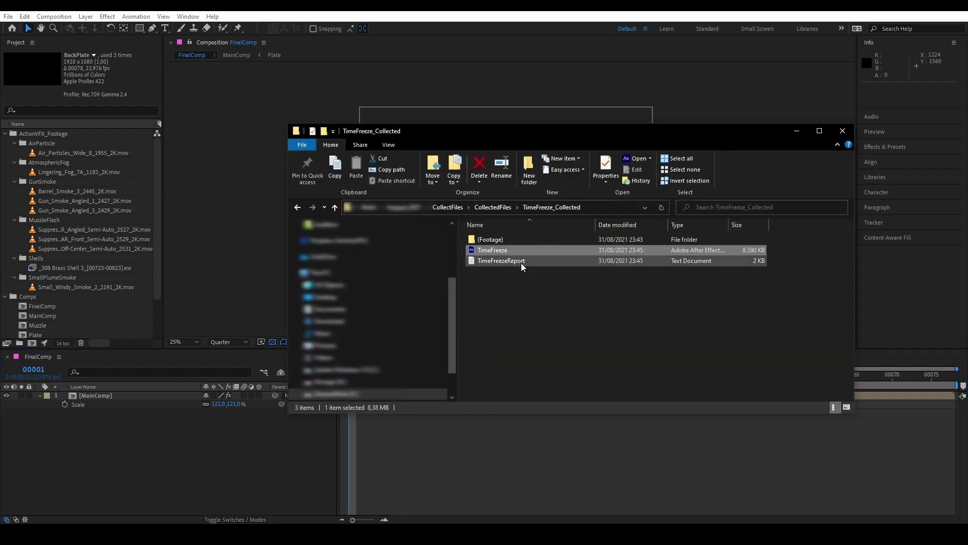
double_click(521, 261)
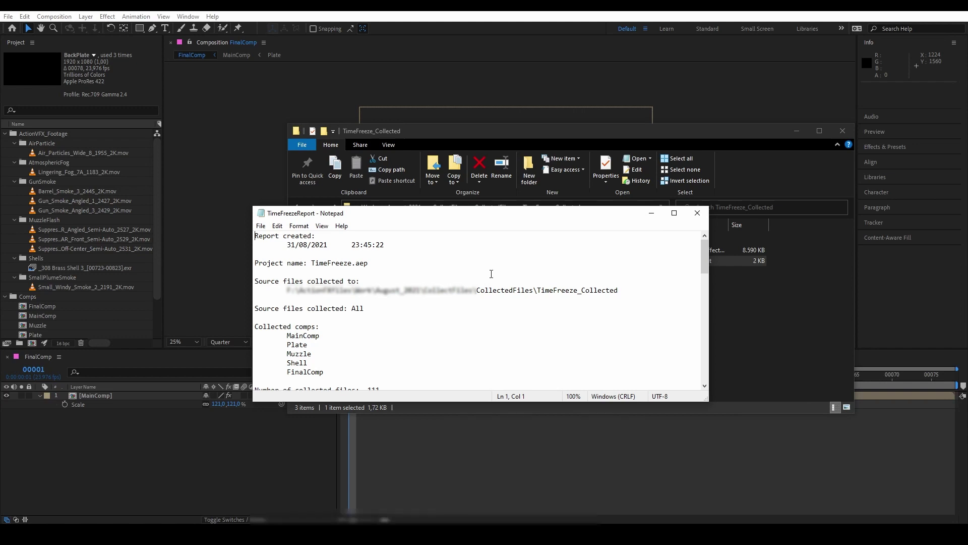
scroll(458, 269, down, 5)
scroll(457, 270, down, 12)
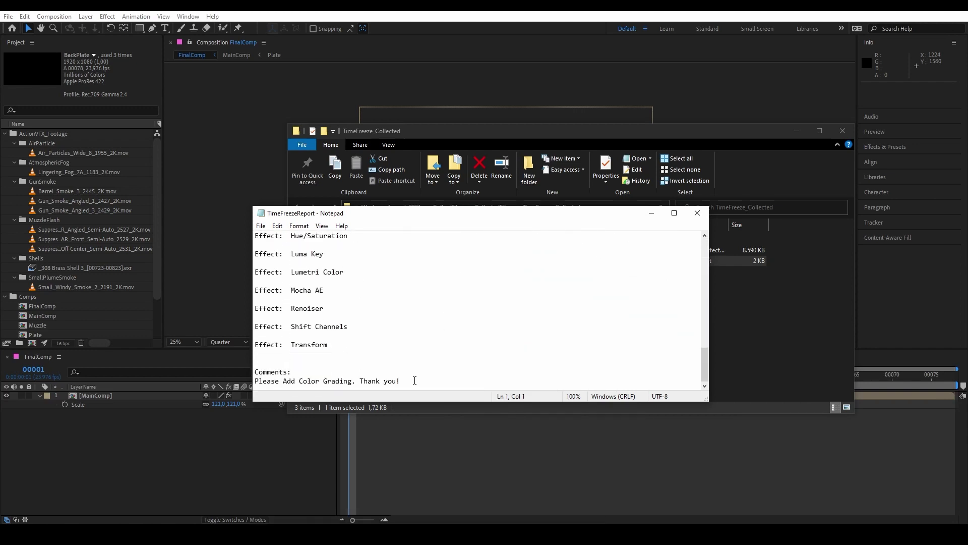
click(698, 212)
- Browse into (Footage) > ActionVFX_Footage > AirParticle and back to the footage folders
double_click(513, 241)
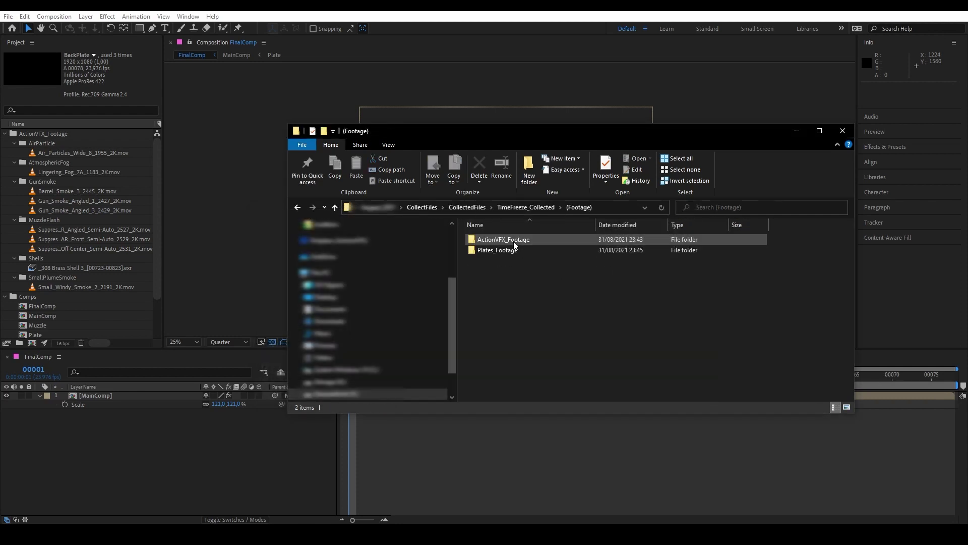
double_click(521, 244)
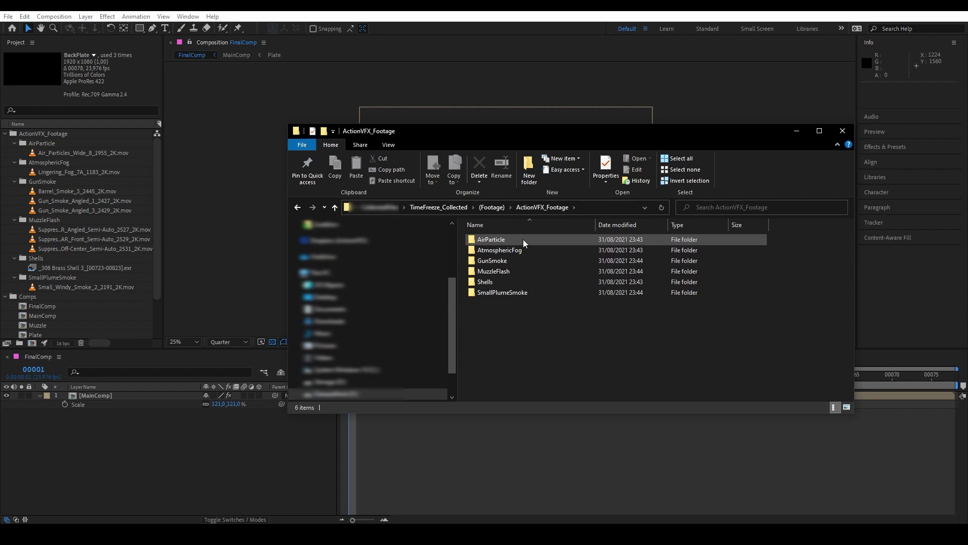
double_click(522, 239)
click(542, 207)
click(515, 248)
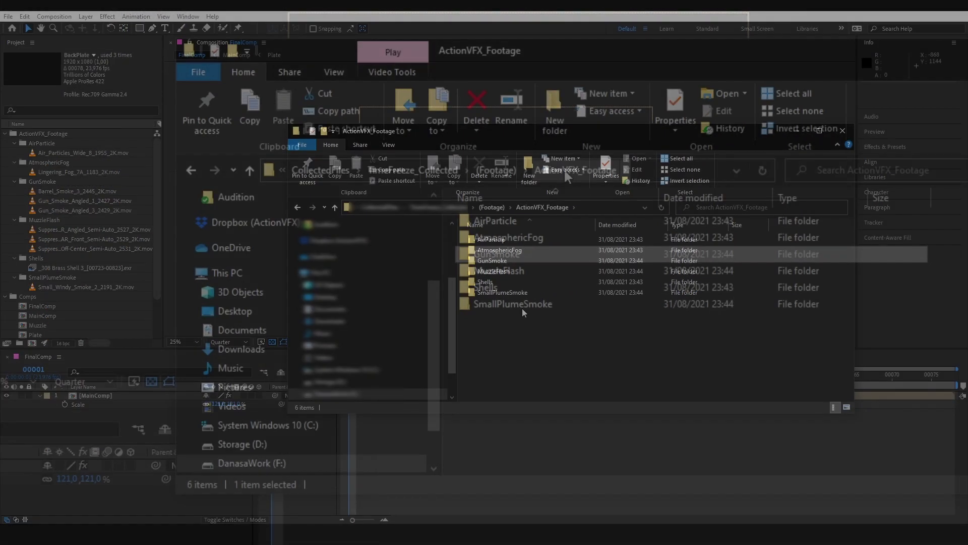
- Go back up to CollectedFiles and select the TimeFreeze_Collected ZIP archive
click(496, 170)
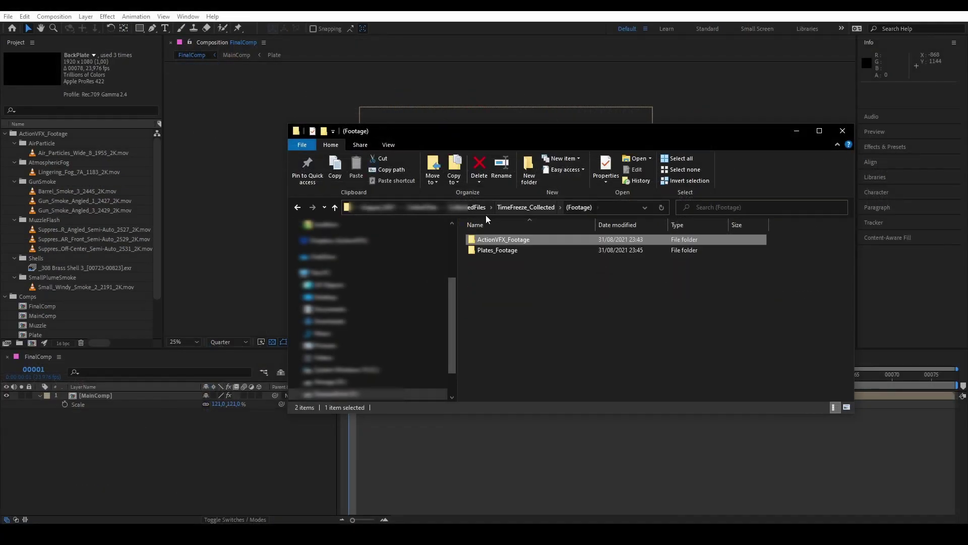
click(524, 207)
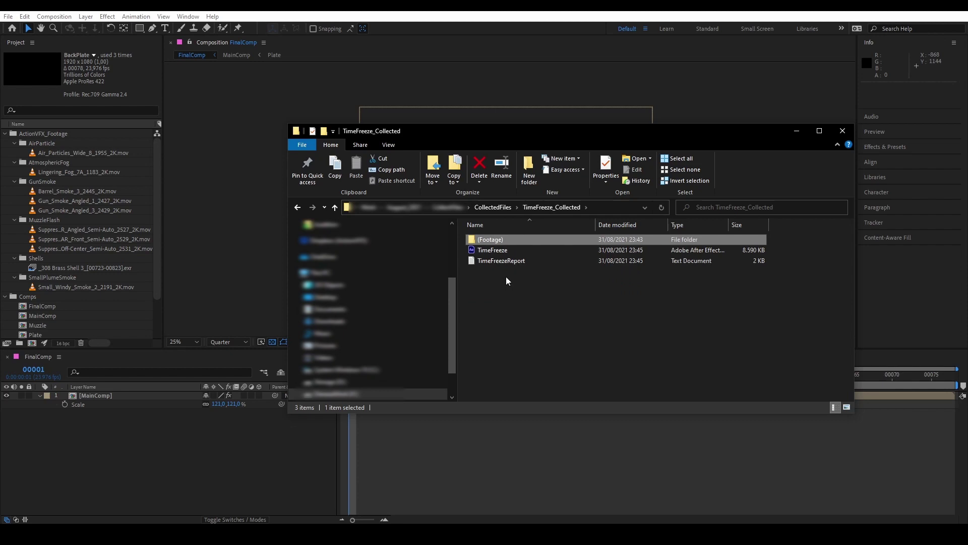
click(498, 209)
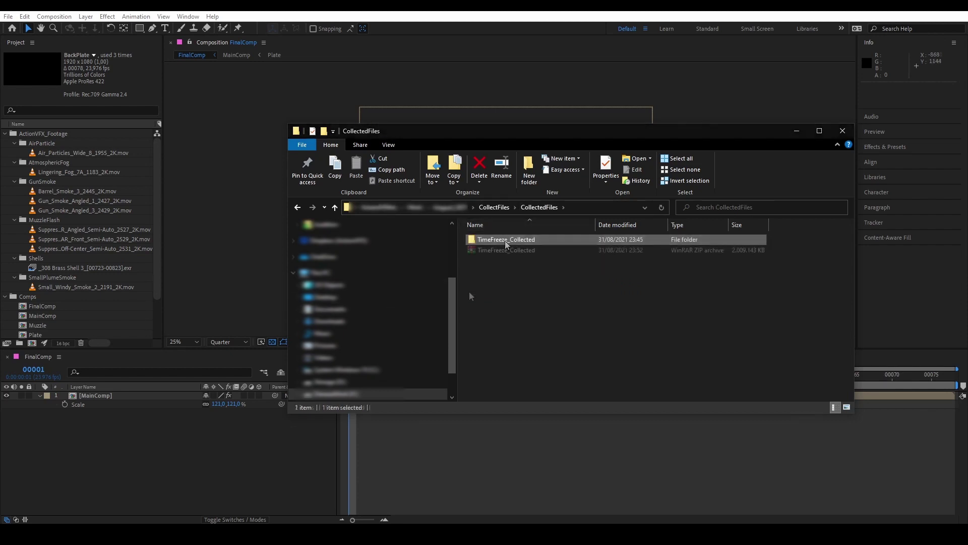
click(562, 248)
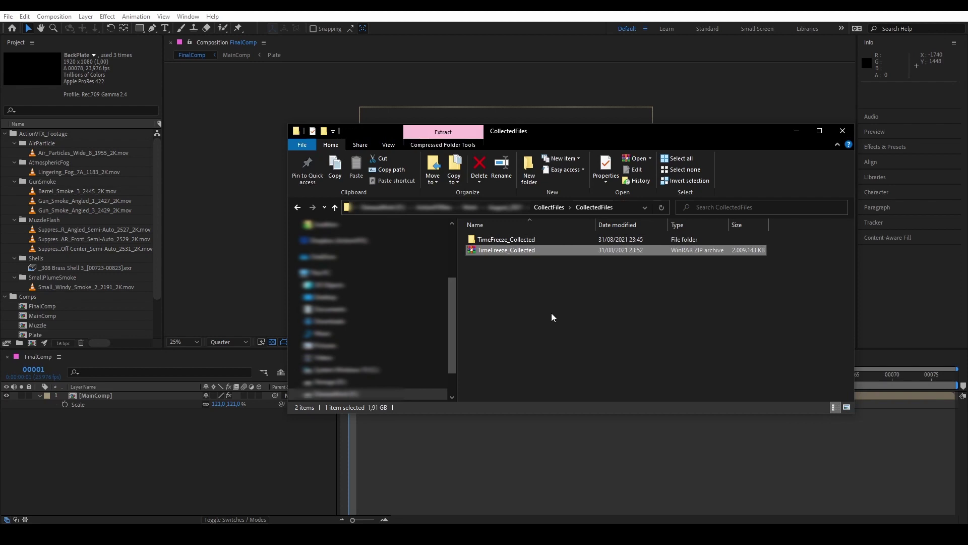